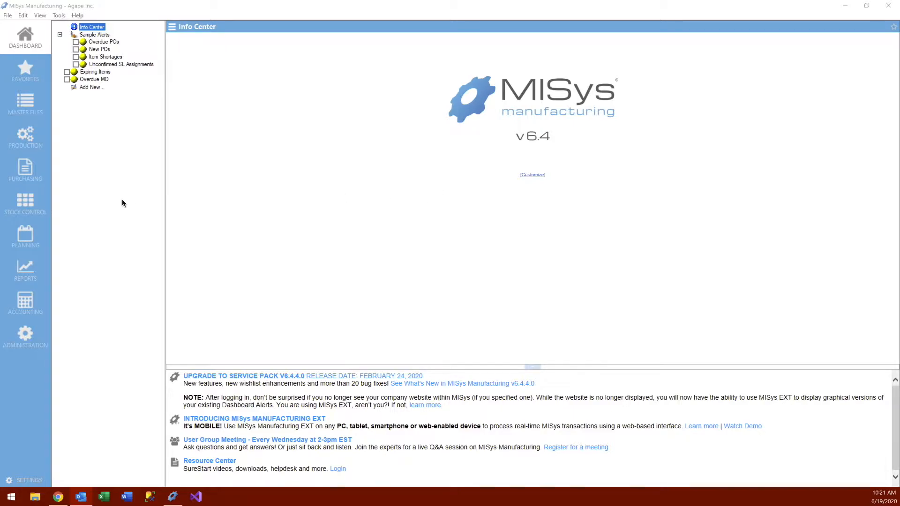
Open the Assign Serial/Lot Numbers list in stock control and examine the related transactions for item FG1001
click(24, 207)
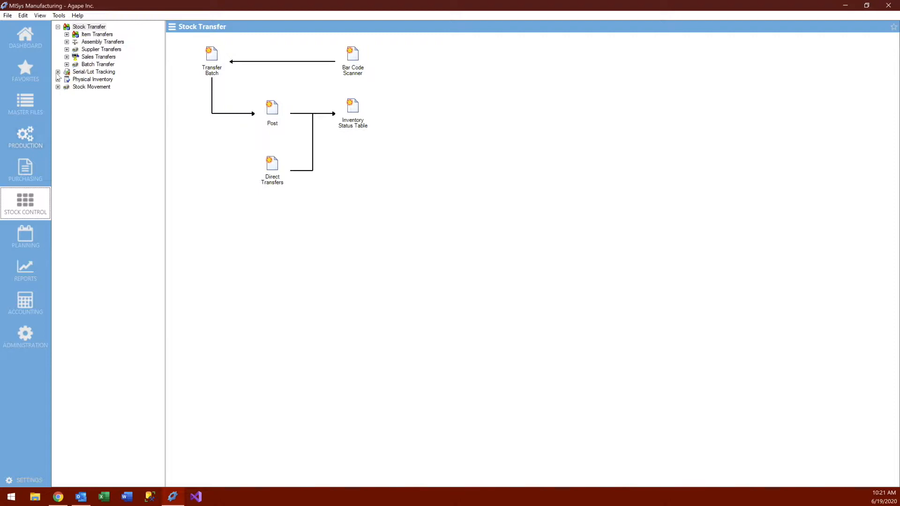
click(58, 72)
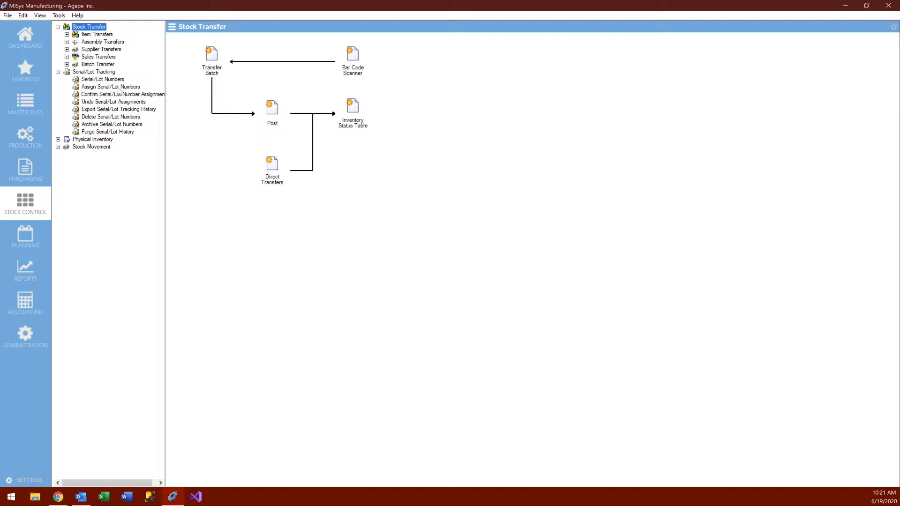
click(95, 87)
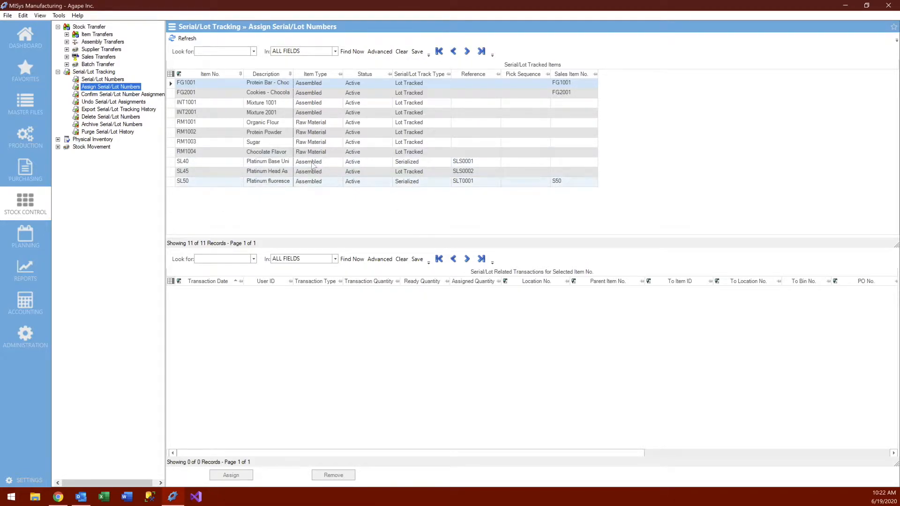
click(171, 84)
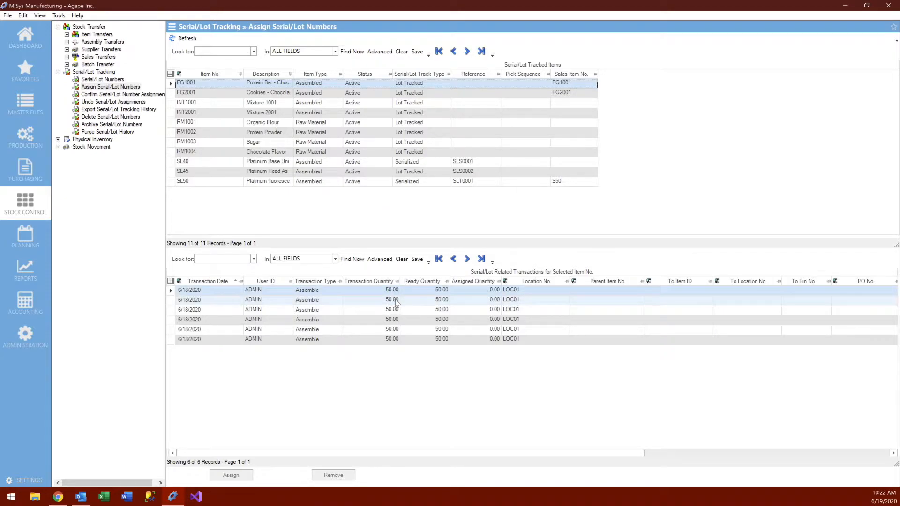
Review the serial/lot details of item FG1001 at location LOC01 from its item master record, and close the record
click(30, 105)
click(87, 34)
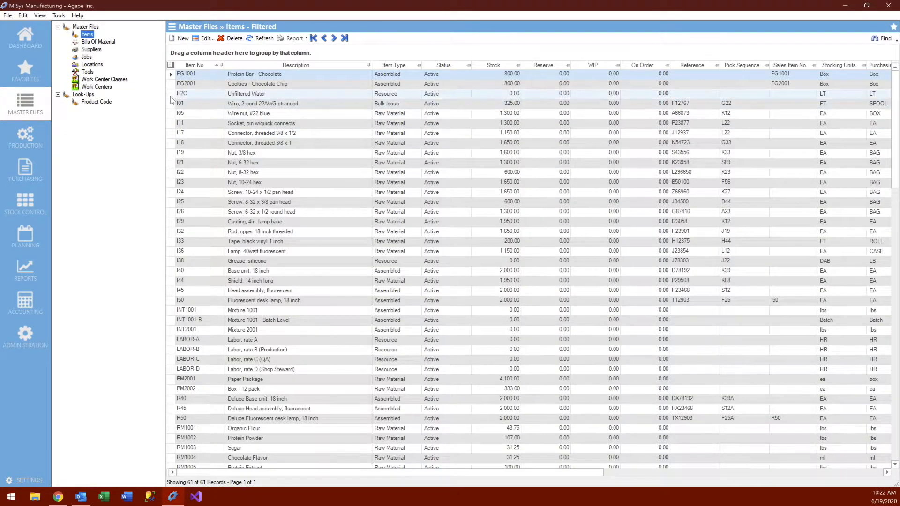
click(172, 75)
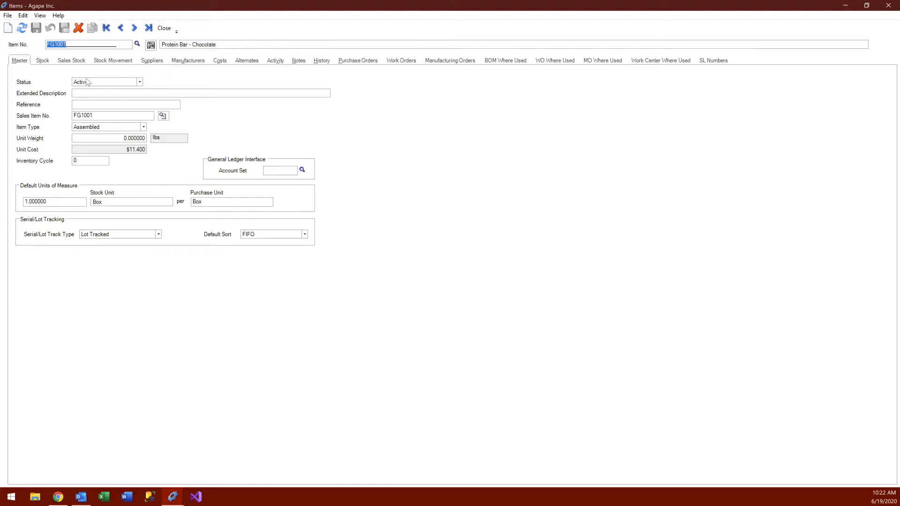
click(43, 61)
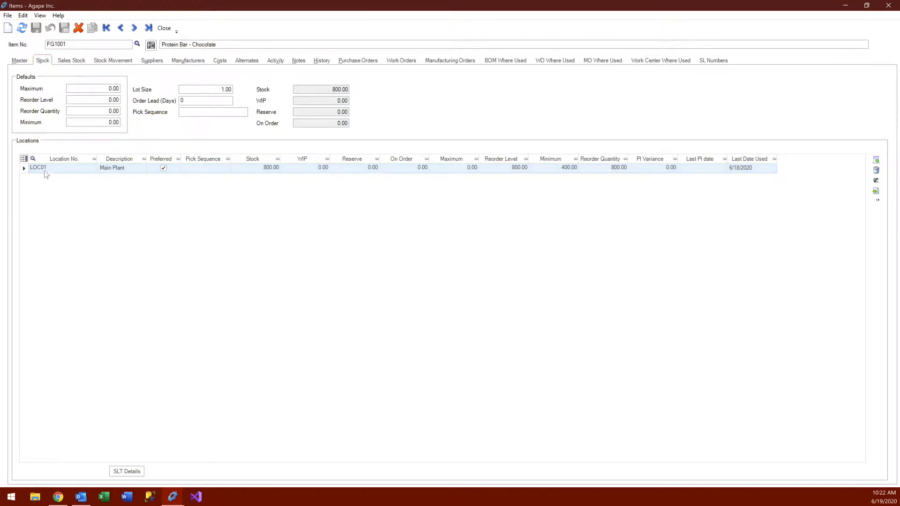
click(33, 168)
click(127, 471)
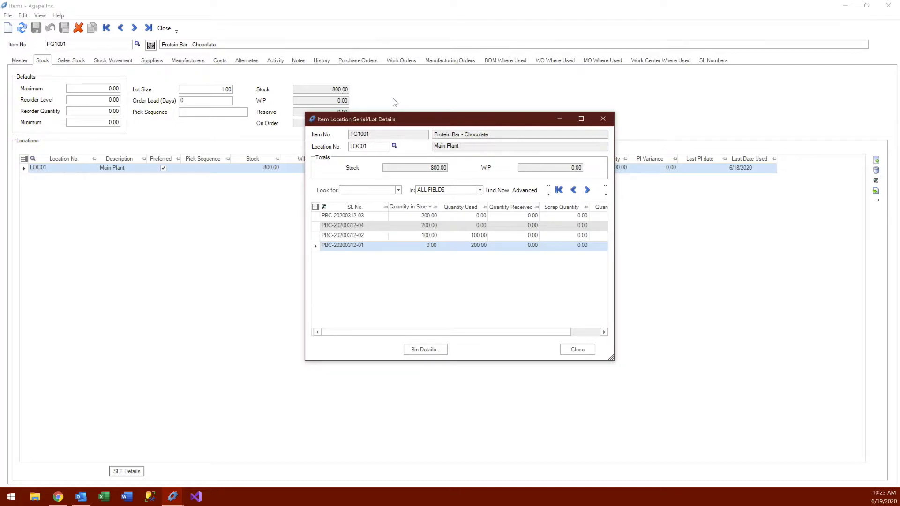
click(579, 350)
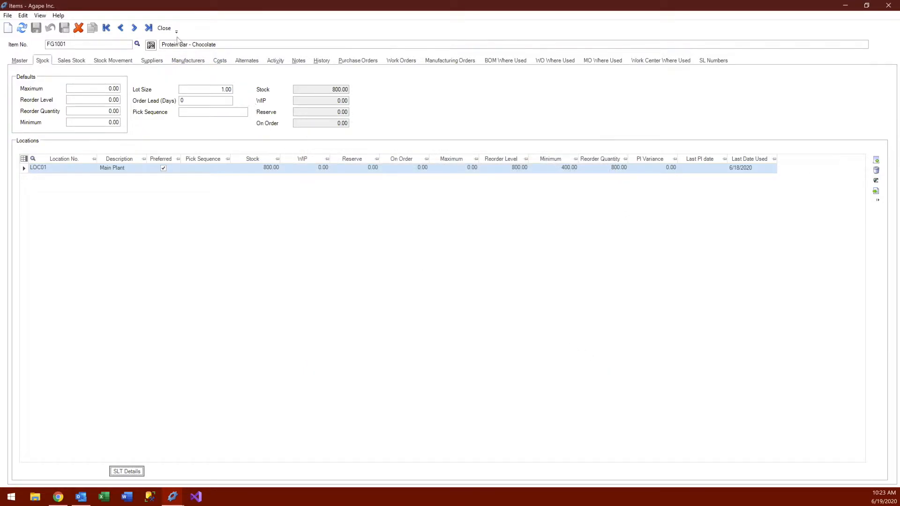
click(165, 28)
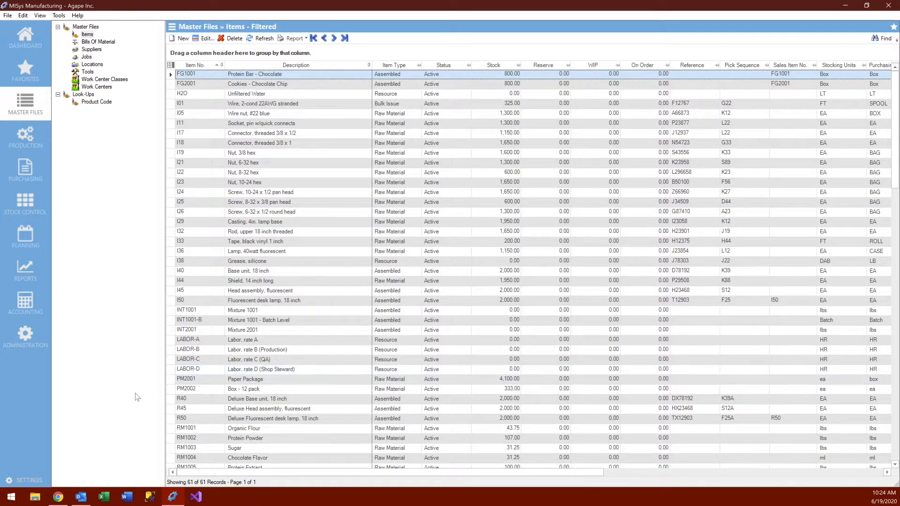
Return to Assign Serial/Lot Numbers and look through the related transactions of items FG2001 to RM1004, ending on FG1001
click(17, 206)
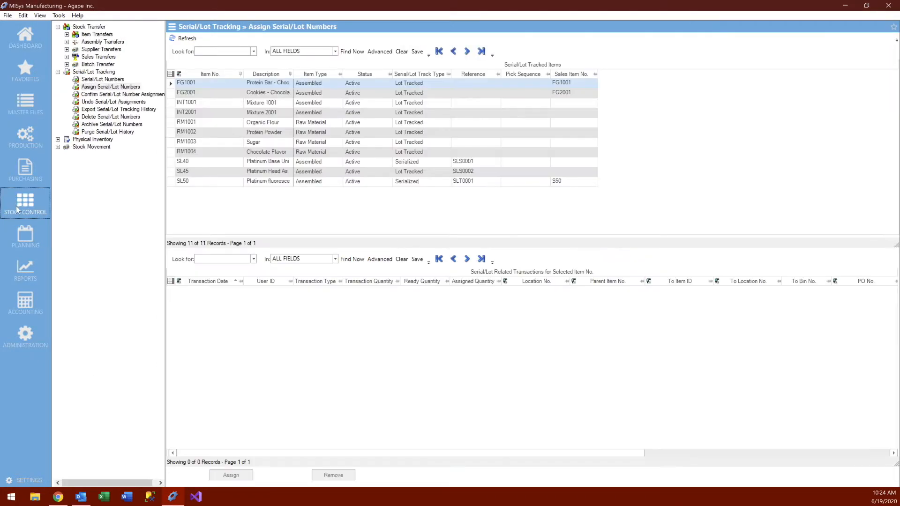
click(105, 88)
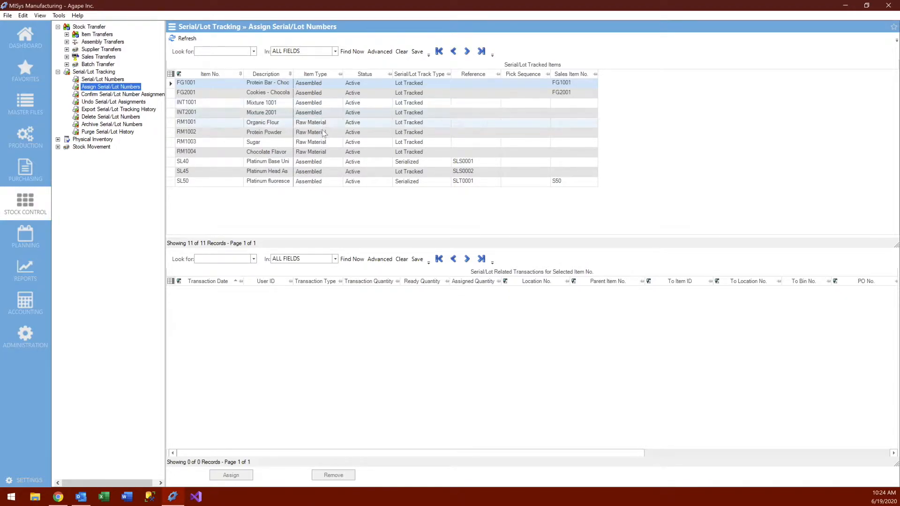
click(172, 96)
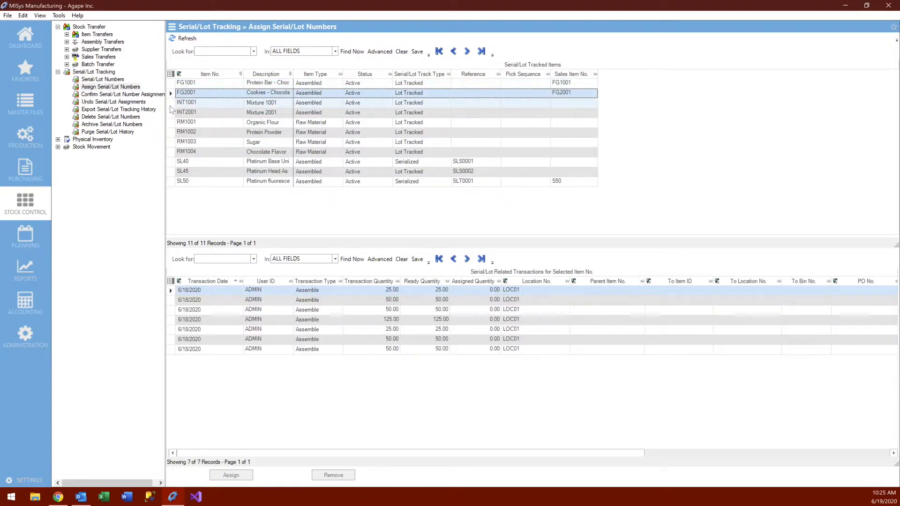
click(170, 104)
click(169, 115)
click(170, 124)
click(170, 134)
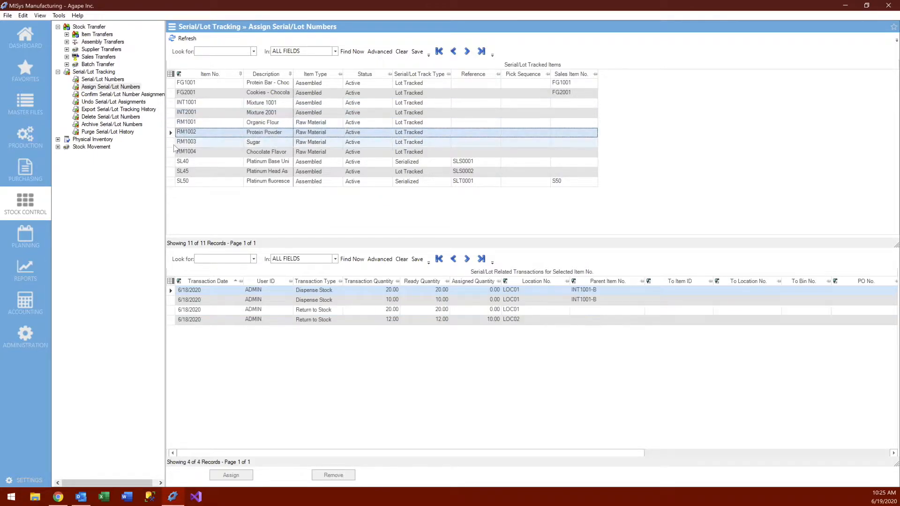
click(171, 143)
click(171, 153)
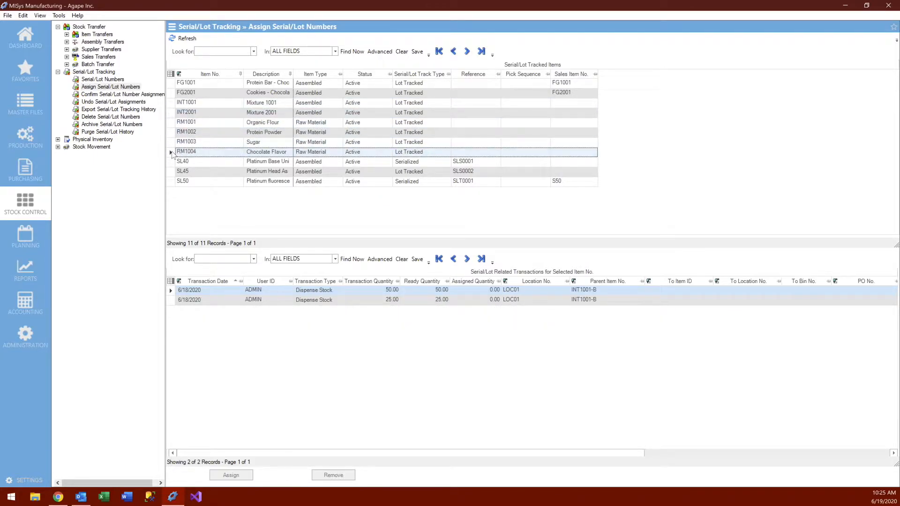
click(171, 85)
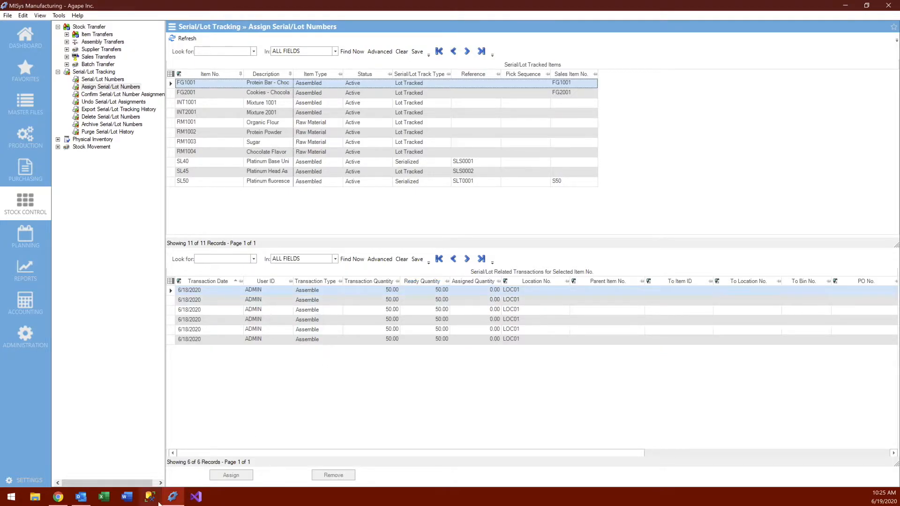
Switch to the CNS SLT APP in Chrome, log in with the saved credentials and open the NNL Fix adjustment form
click(58, 498)
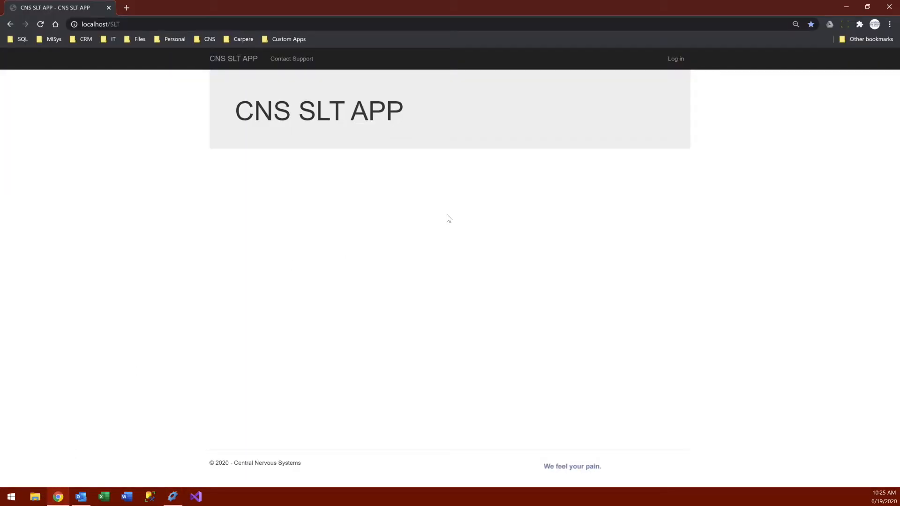
click(677, 60)
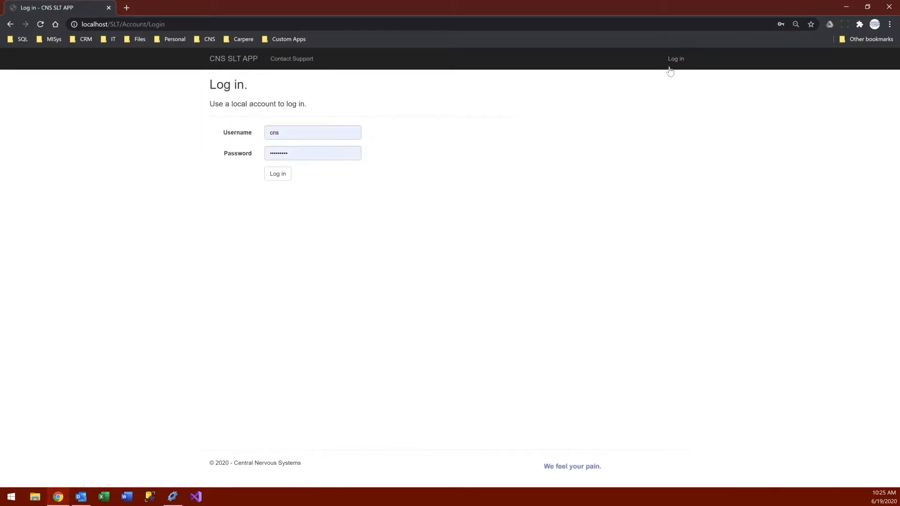
click(278, 180)
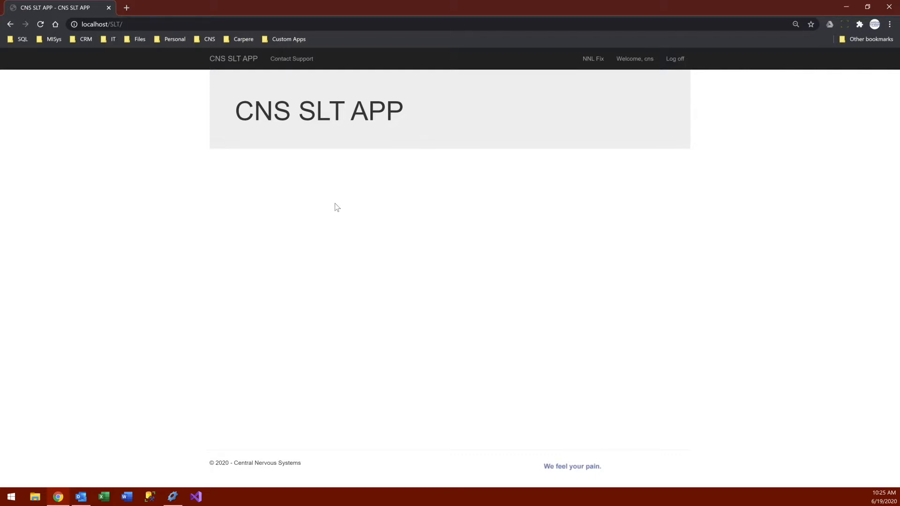
click(592, 59)
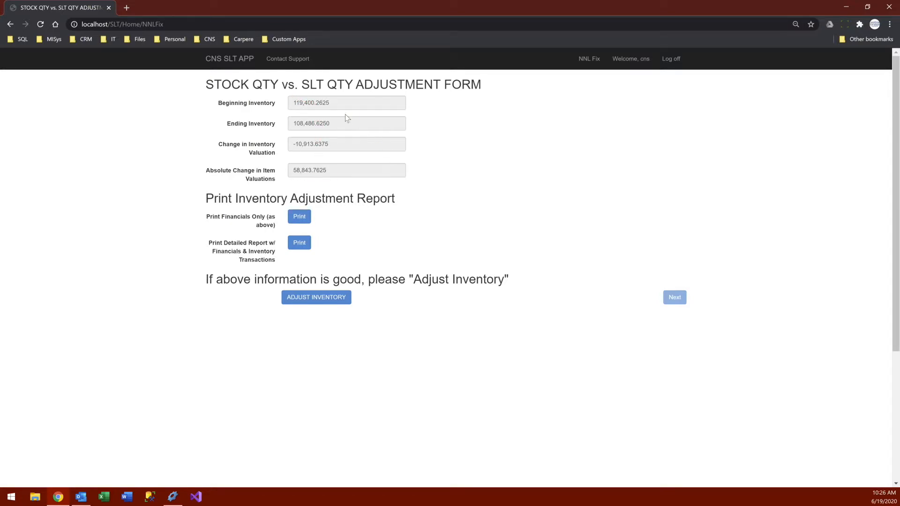
Open the detailed report with financials and inventory transactions without printing, compare FG1001's stock and SLT quantities, and close the report
click(300, 245)
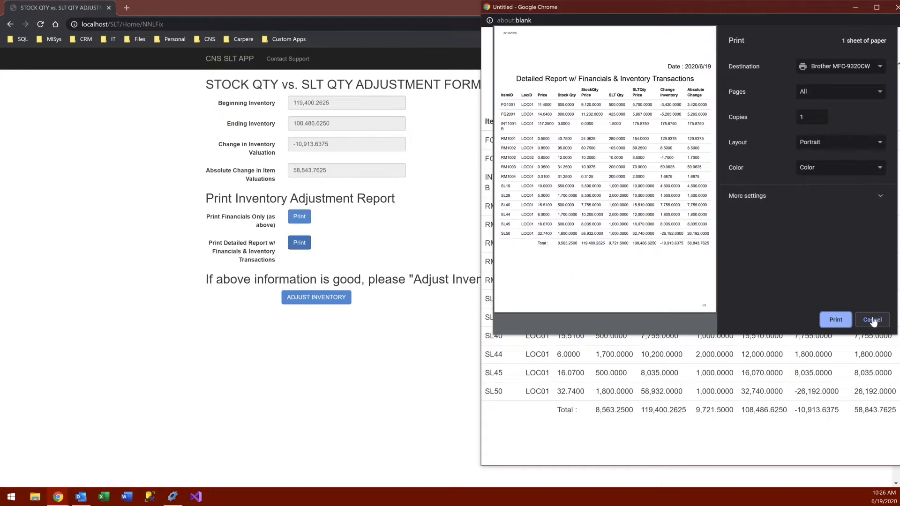
click(873, 321)
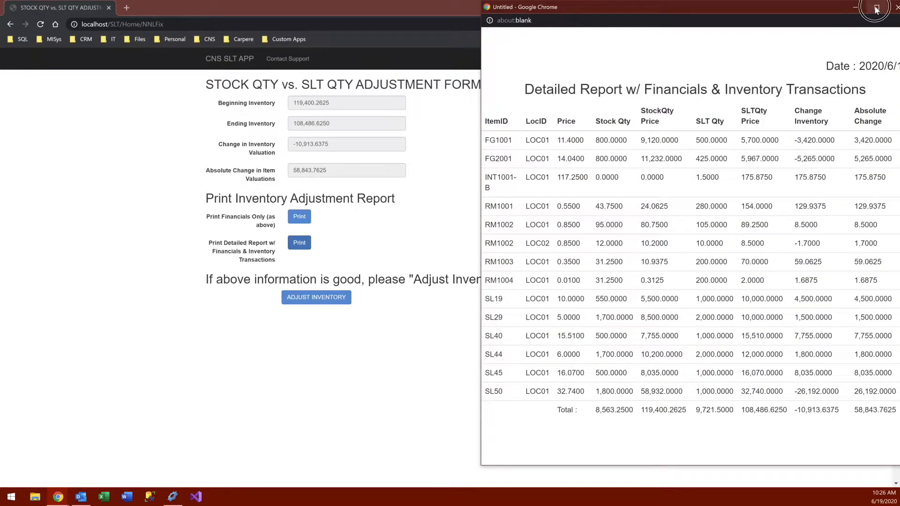
click(875, 8)
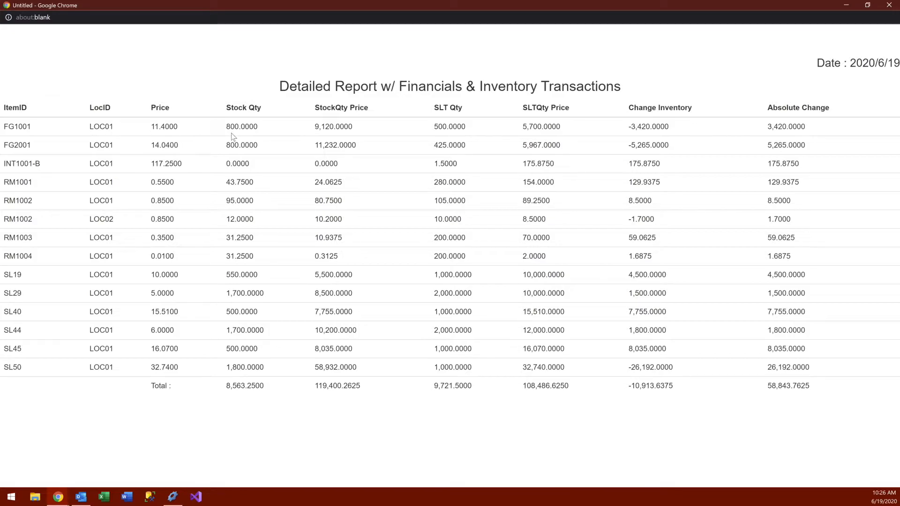
double_click(256, 126)
double_click(448, 127)
click(458, 134)
drag(632, 126, 673, 134)
click(633, 138)
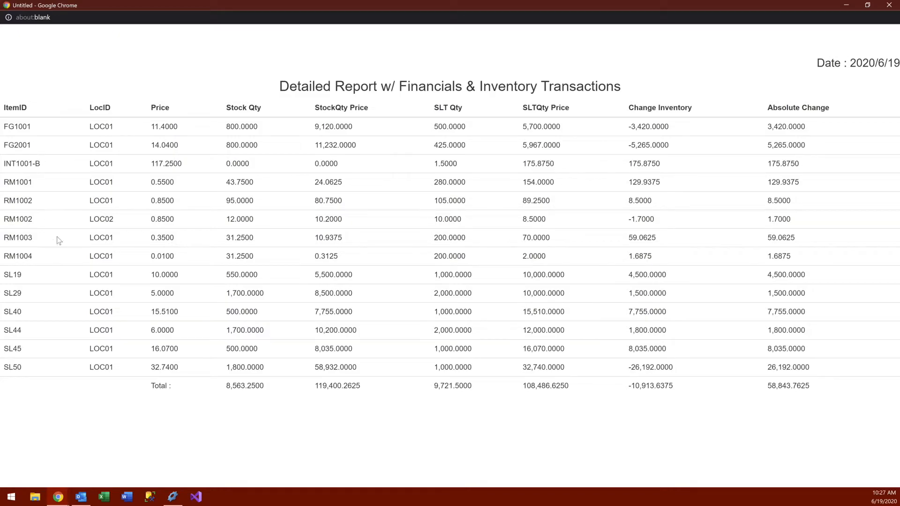
click(890, 8)
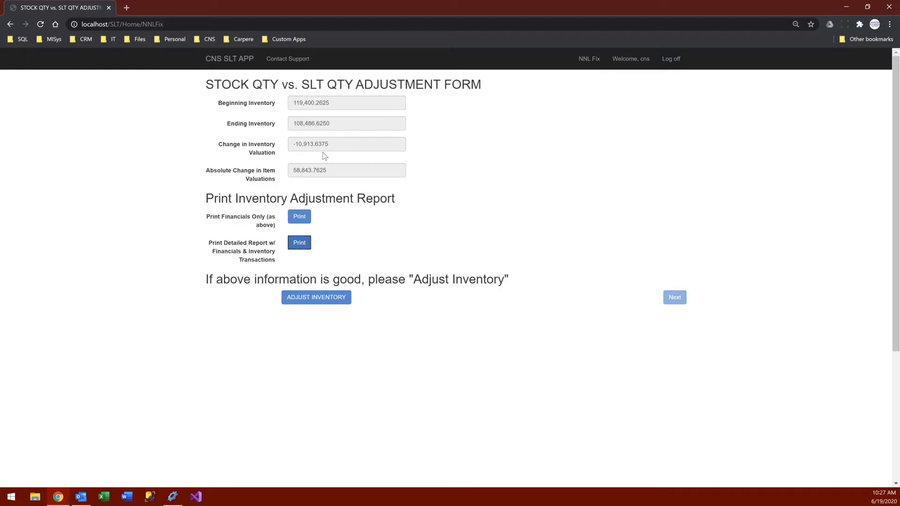
Adjust the inventory from the adjustment form and check the Assign Serial/Lot Numbers list in MISys Manufacturing
click(317, 303)
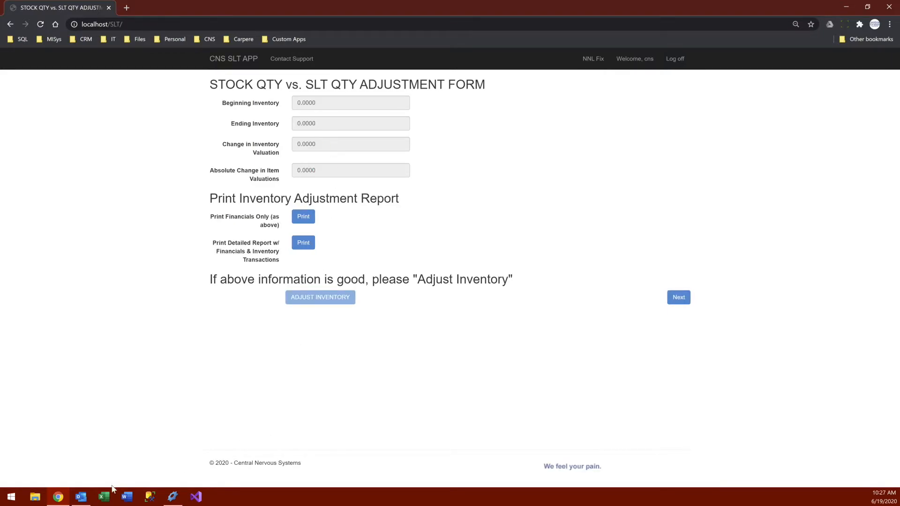
click(169, 498)
click(97, 86)
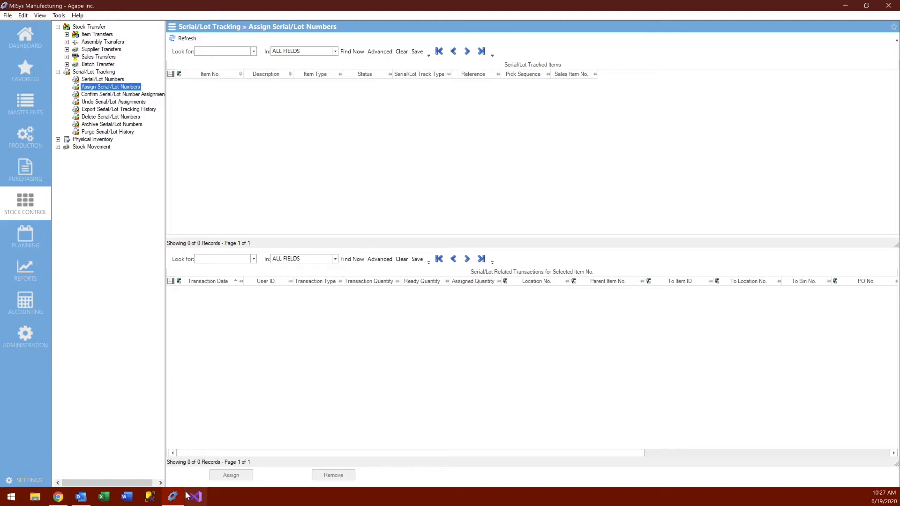
mouse_move(177, 497)
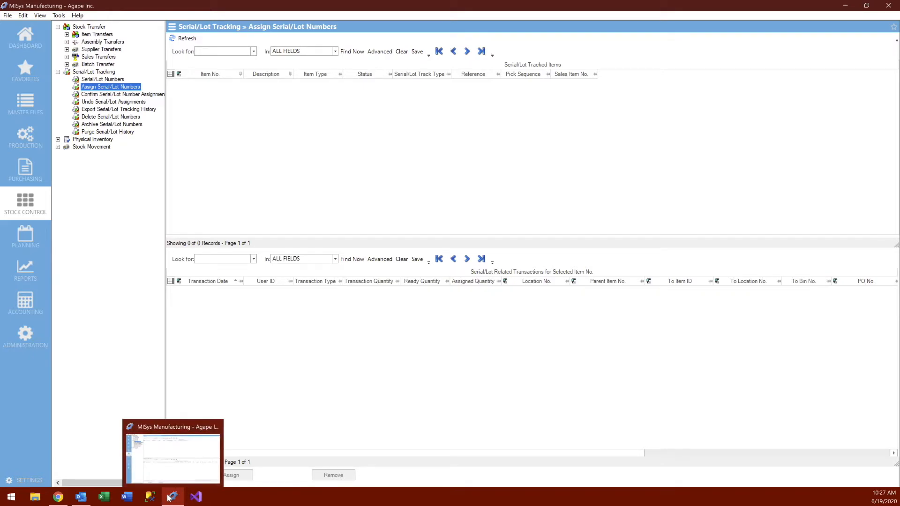
Return to the CNS SLT APP in Chrome and advance to the upload page for the completed physical count sheet
click(58, 497)
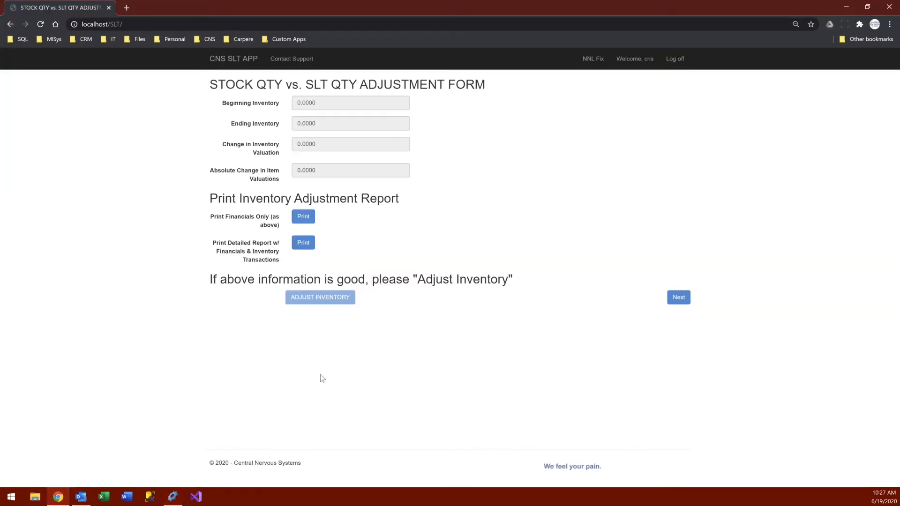
click(678, 300)
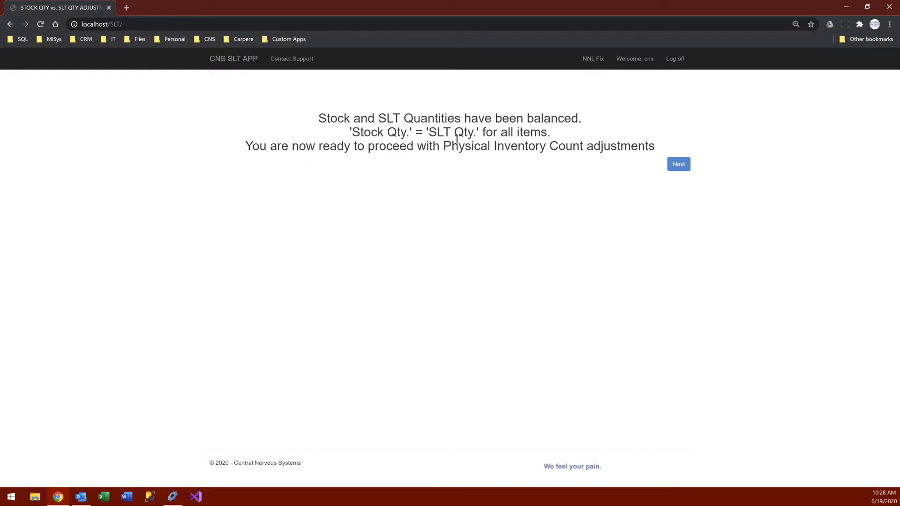
click(680, 165)
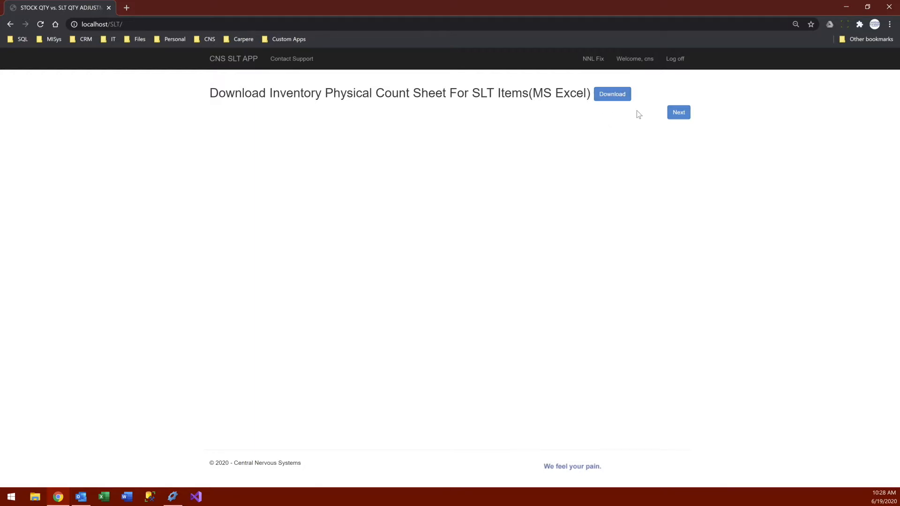
click(680, 113)
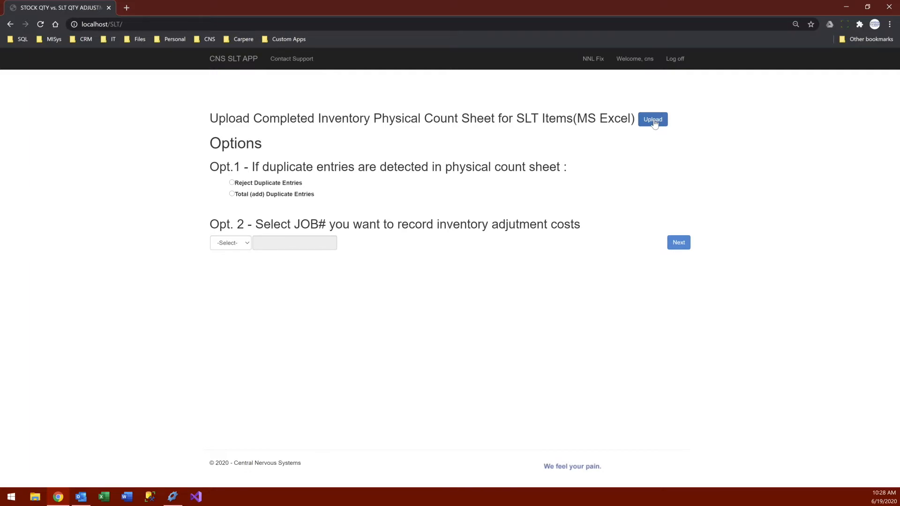
Upload "Physical Count Sheet - SLTApp Demo 03.xlsx" and choose job INVADJ for recording the inventory adjustment costs
click(654, 121)
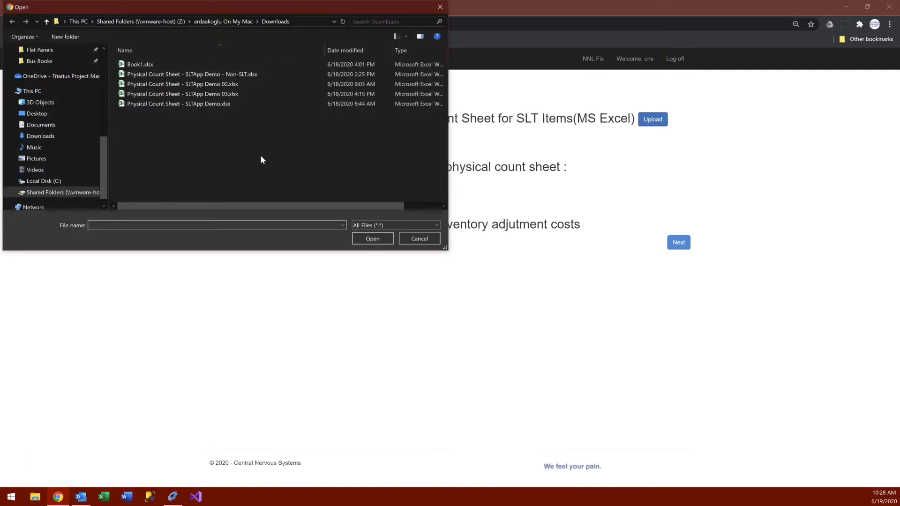
double_click(238, 94)
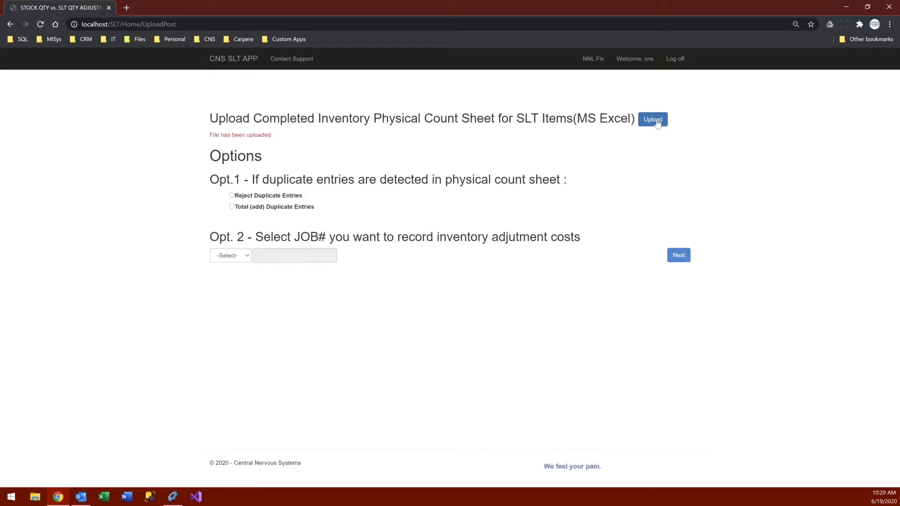
click(244, 257)
click(231, 274)
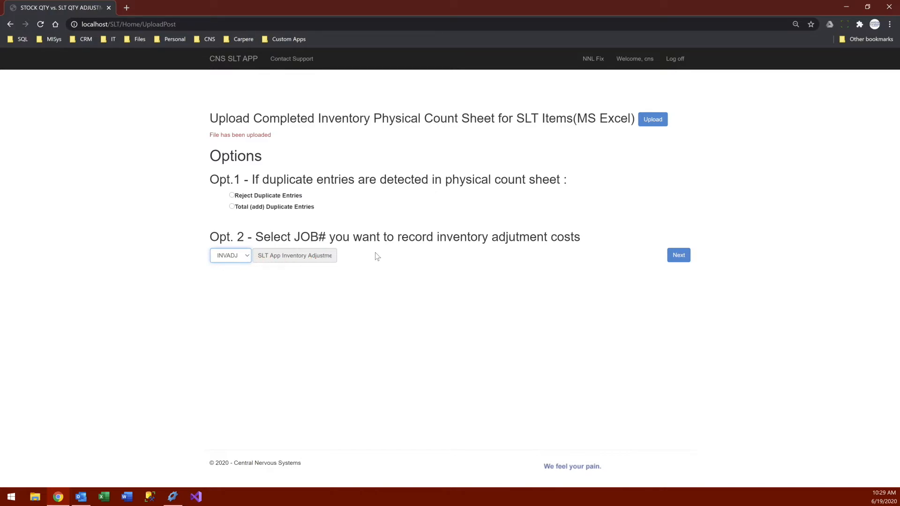
Advance to the inventory adjustment form and open the detailed report with financials and inventory transactions in a maximized window without printing
click(681, 259)
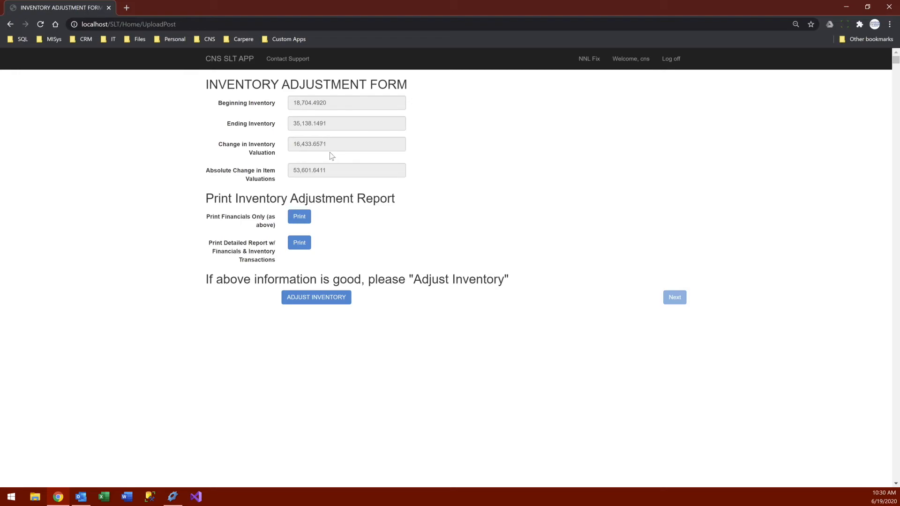
click(298, 245)
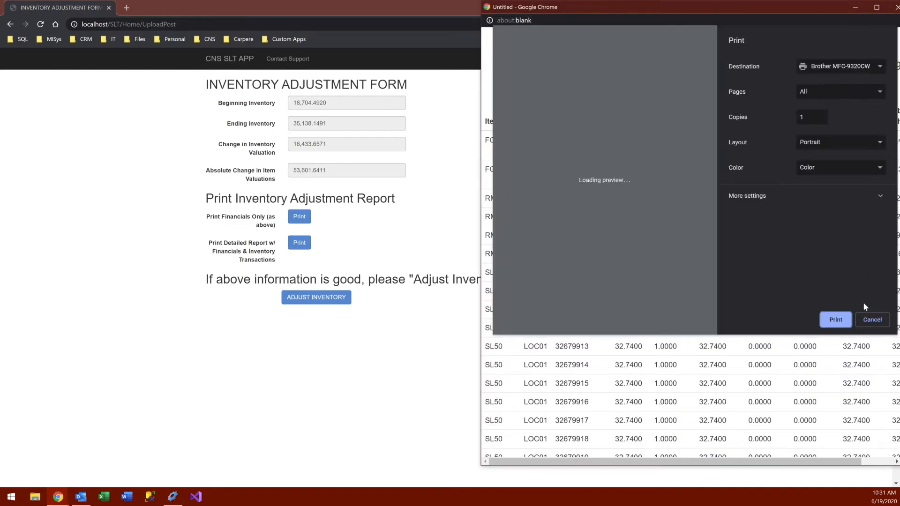
click(872, 320)
click(877, 7)
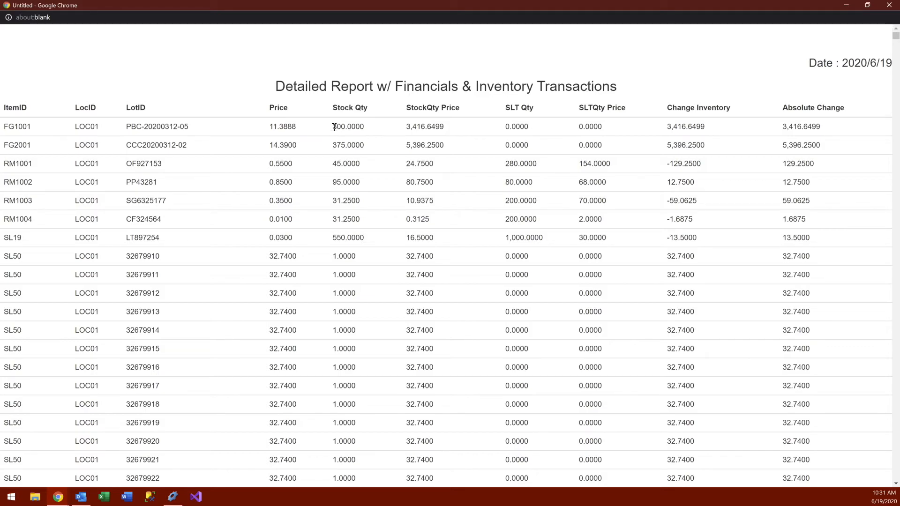
drag(334, 127, 370, 125)
drag(125, 127, 198, 129)
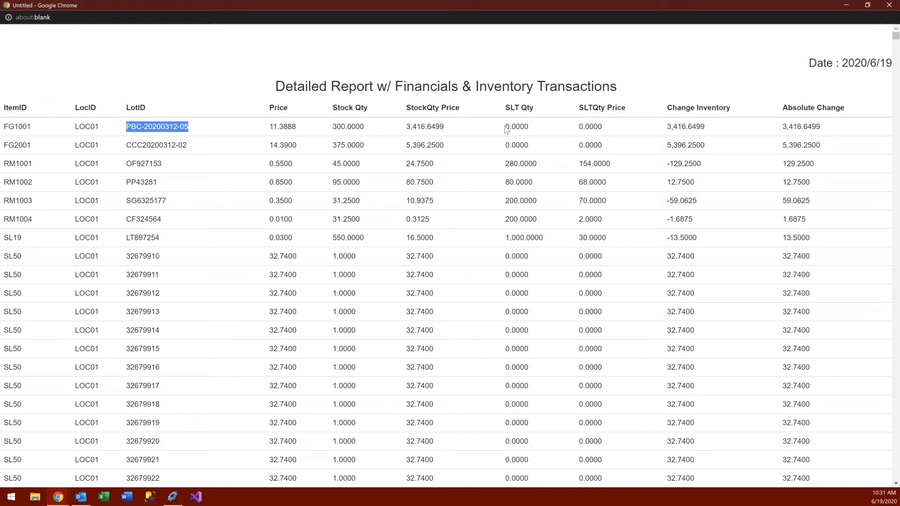
drag(504, 127, 533, 128)
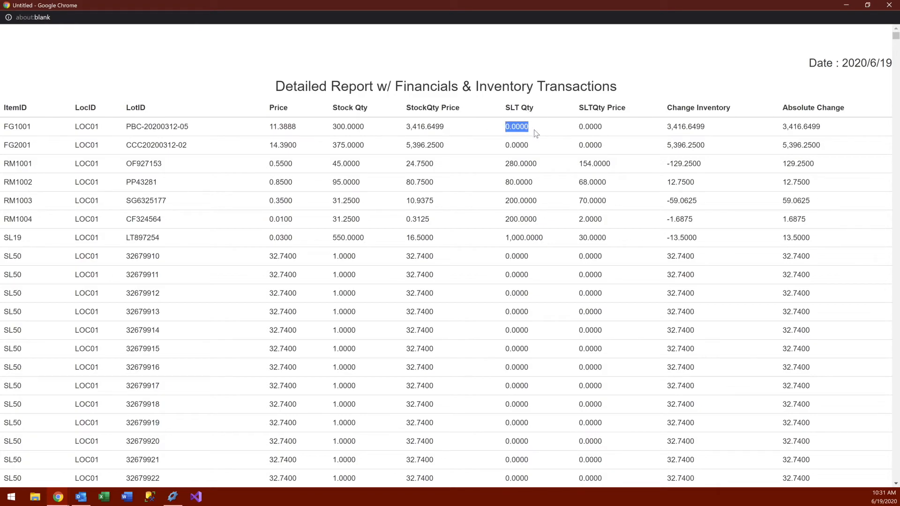
click(339, 129)
drag(332, 128, 364, 128)
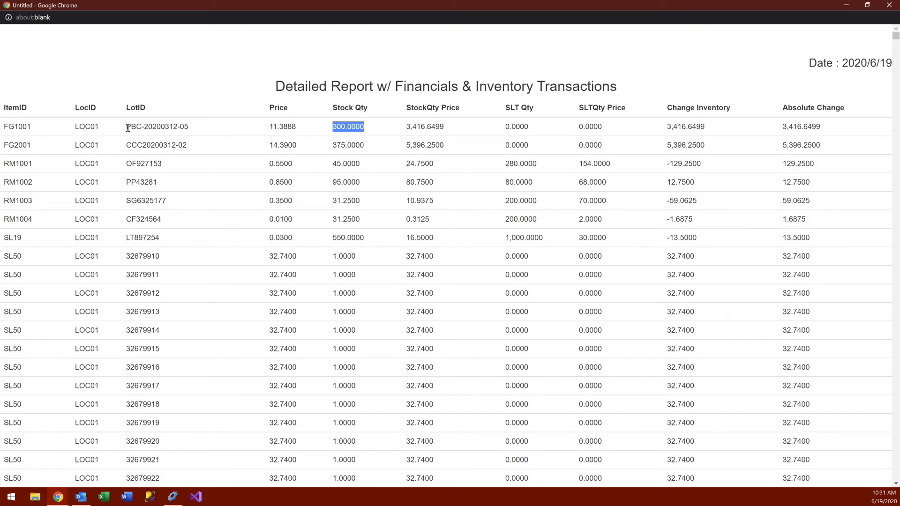
drag(128, 128, 190, 128)
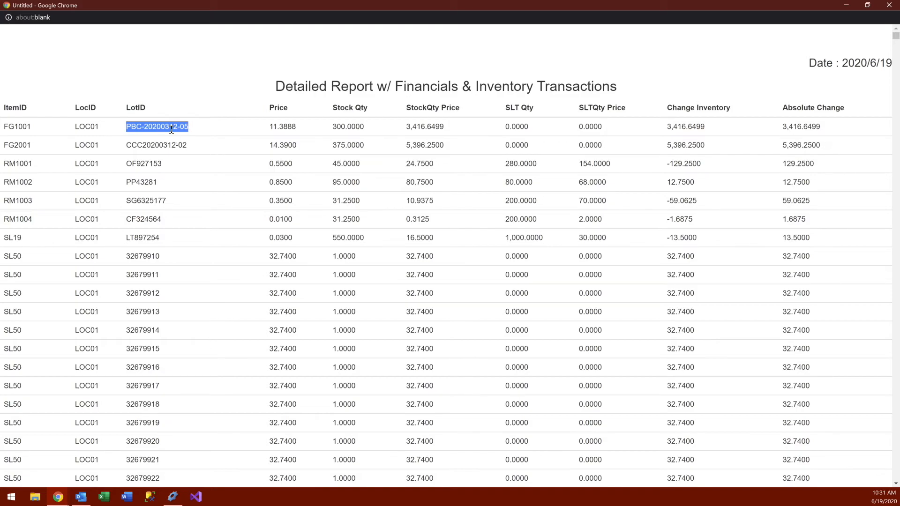
click(171, 129)
drag(334, 127, 375, 131)
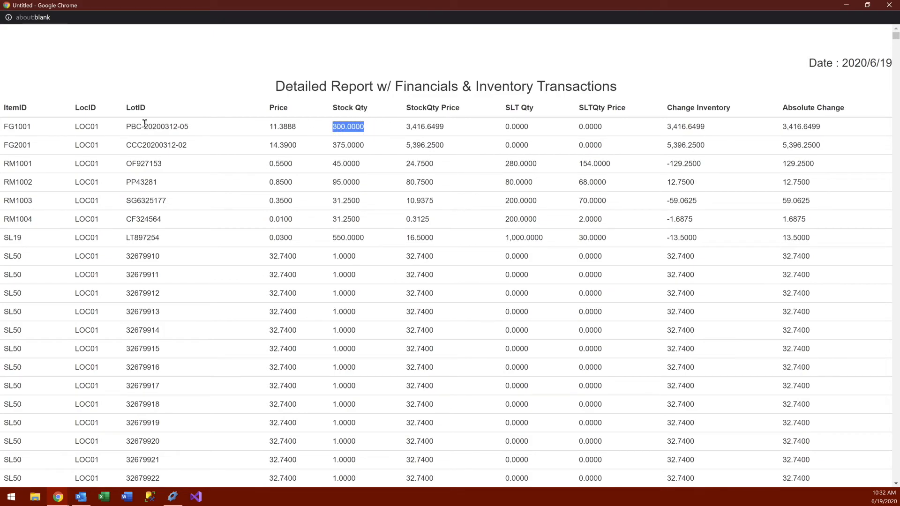
drag(192, 130, 124, 133)
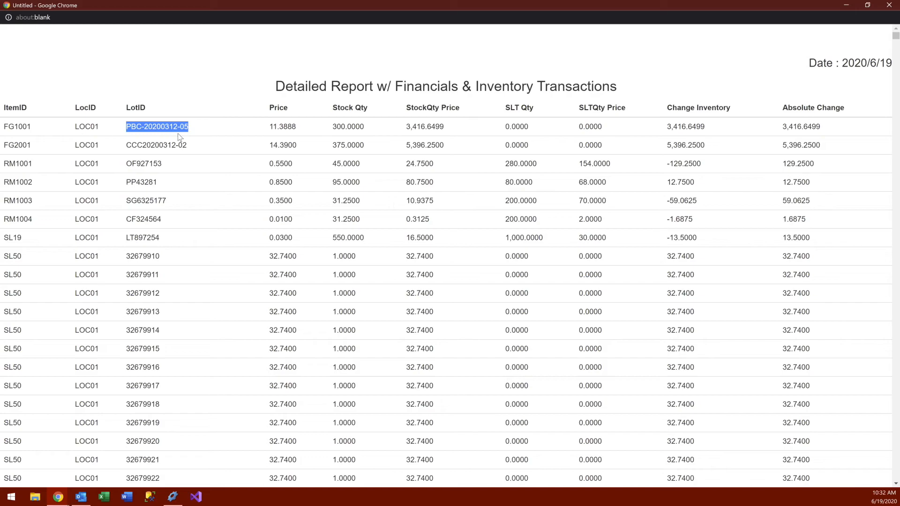
click(341, 124)
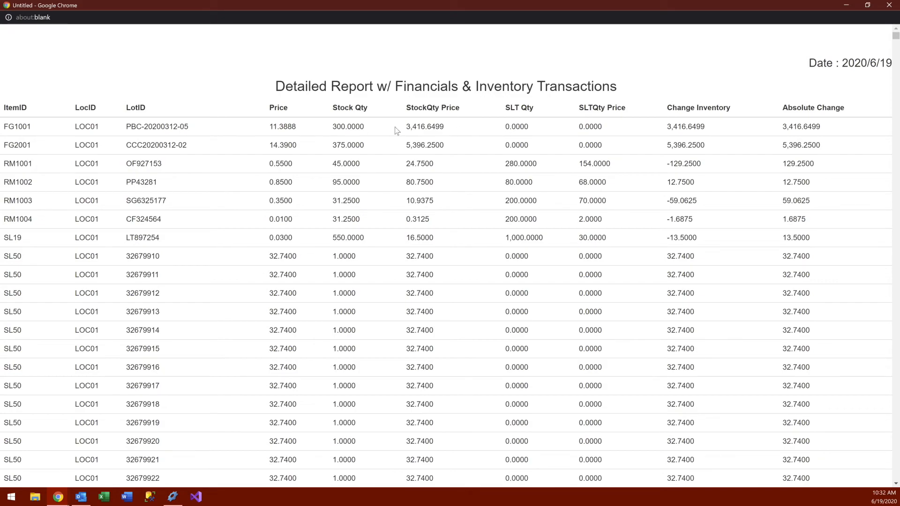
scroll(699, 178, down, 4)
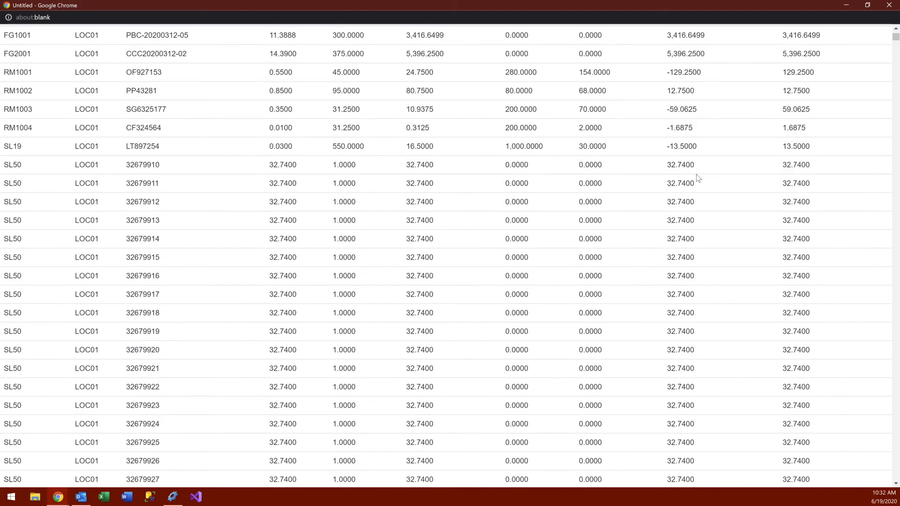
scroll(699, 178, up, 4)
click(890, 5)
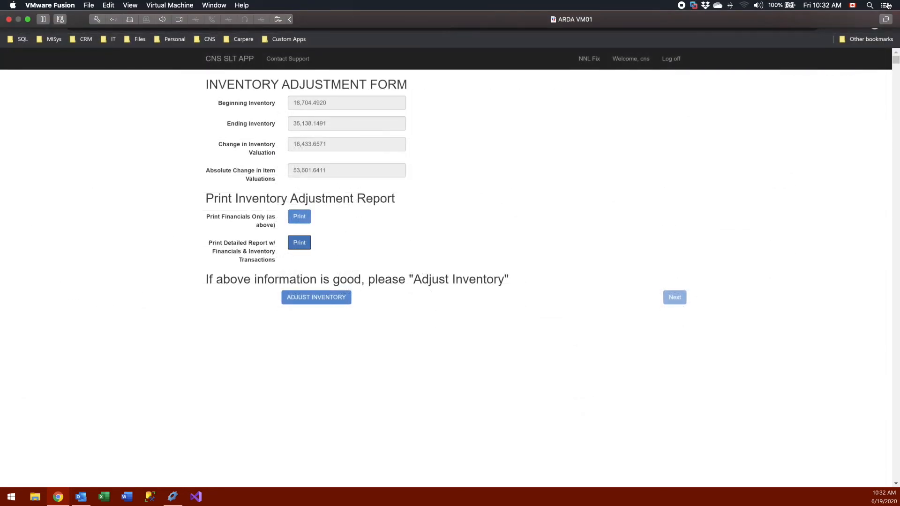
Adjust the inventory from the uploaded count sheet and switch to MISys Manufacturing to check the Assign Serial/Lot Numbers list
click(306, 305)
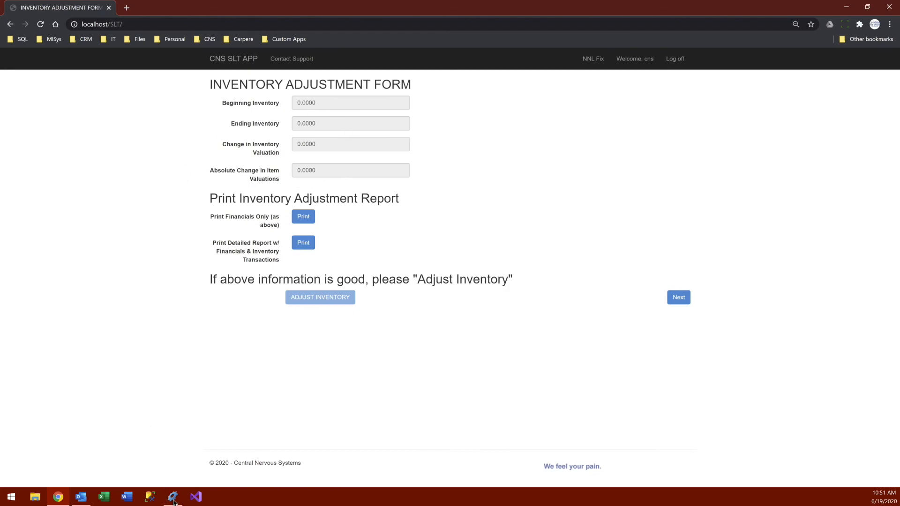
mouse_move(167, 490)
click(162, 471)
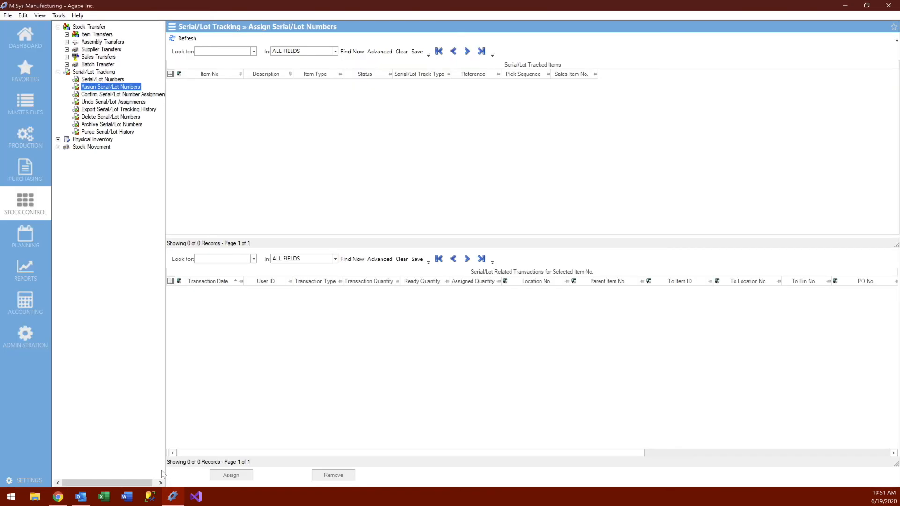
Open item FG1001 from the Items master file, review the serial/lot details of its LOC01 stock, and close the details
click(25, 101)
click(89, 35)
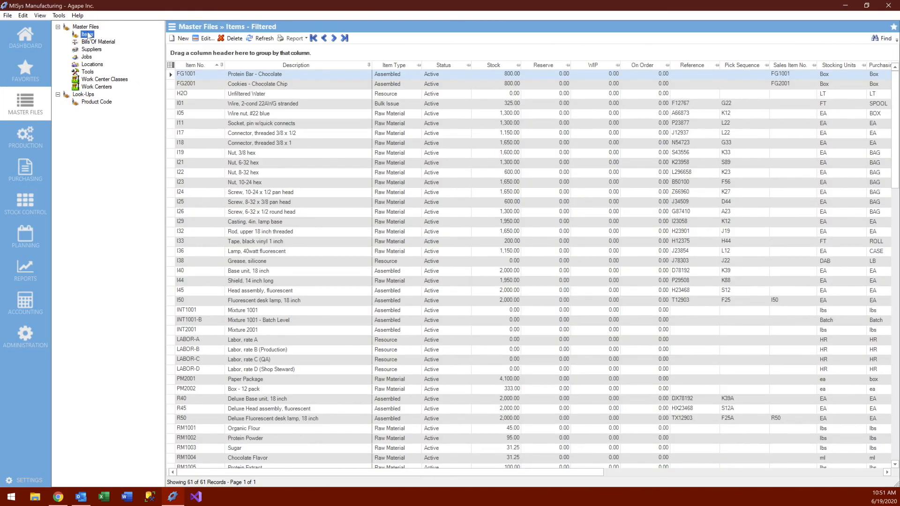
double_click(171, 74)
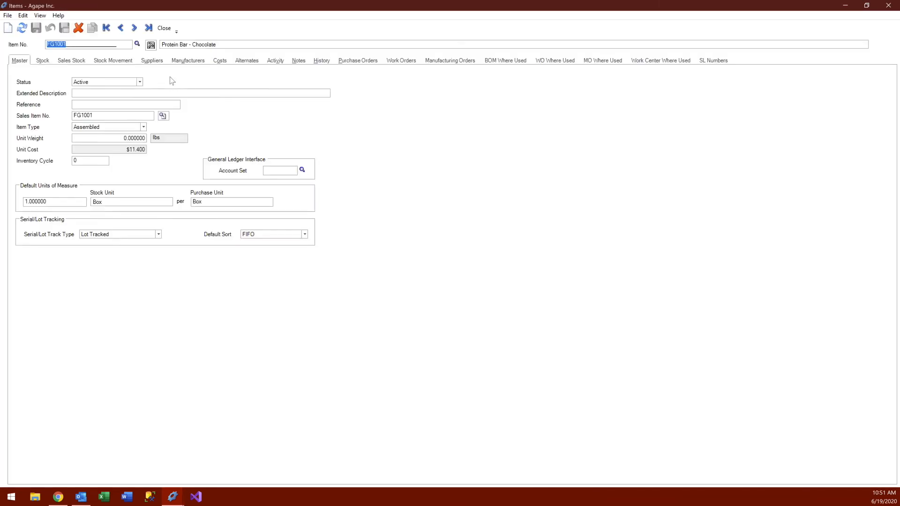
click(44, 62)
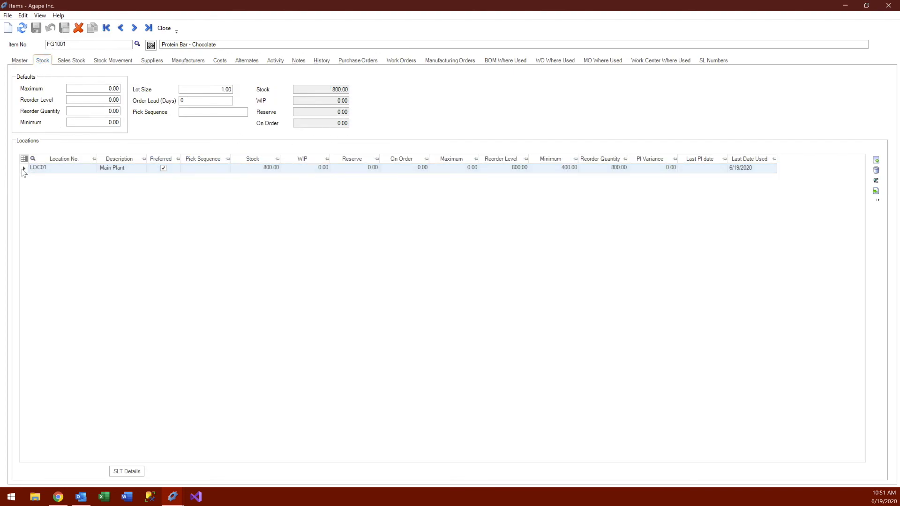
click(131, 473)
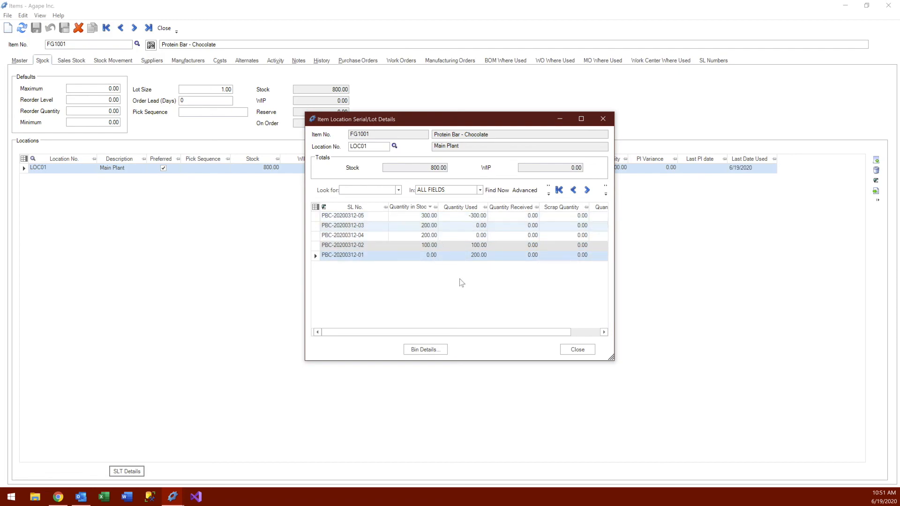
click(585, 352)
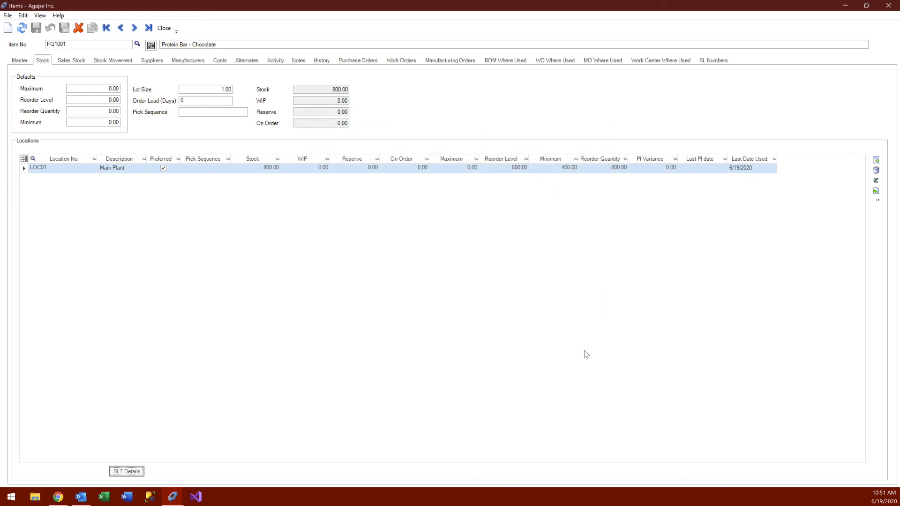
Return to the CNS SLT APP in Chrome and advance past the completed inventory adjustment form
click(57, 498)
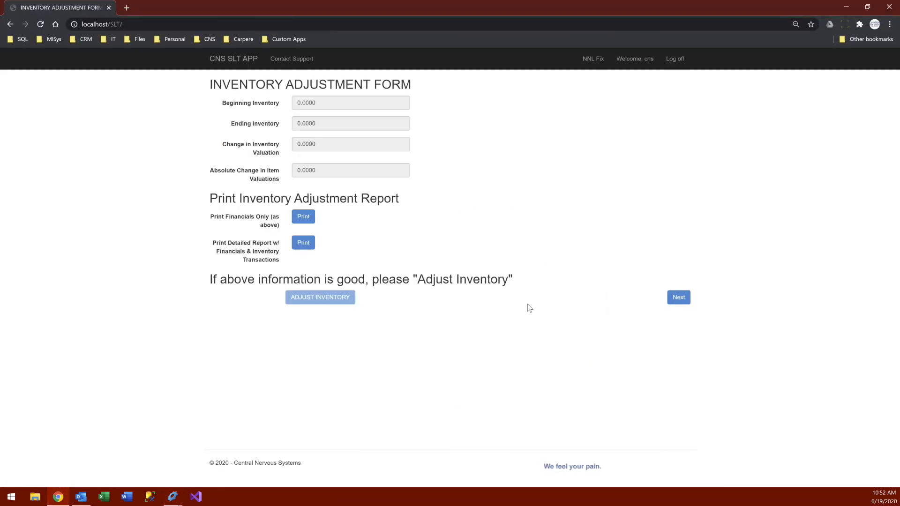
click(680, 303)
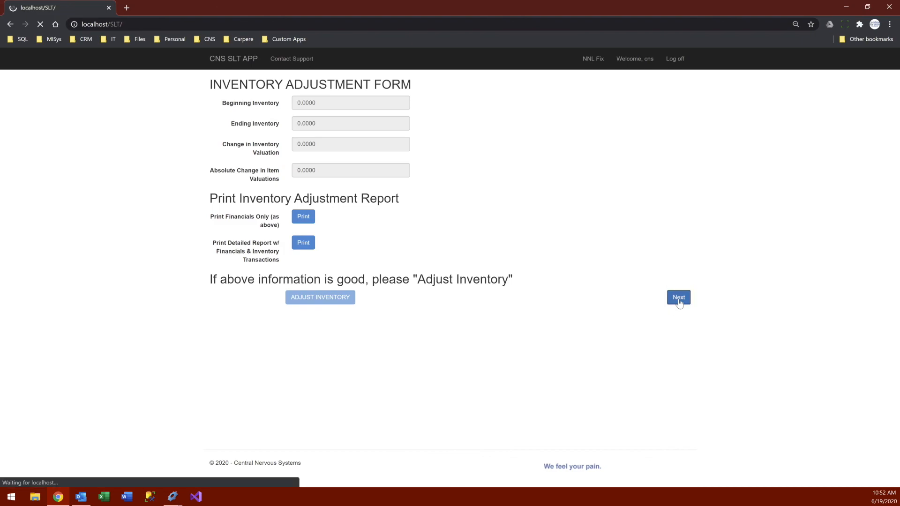